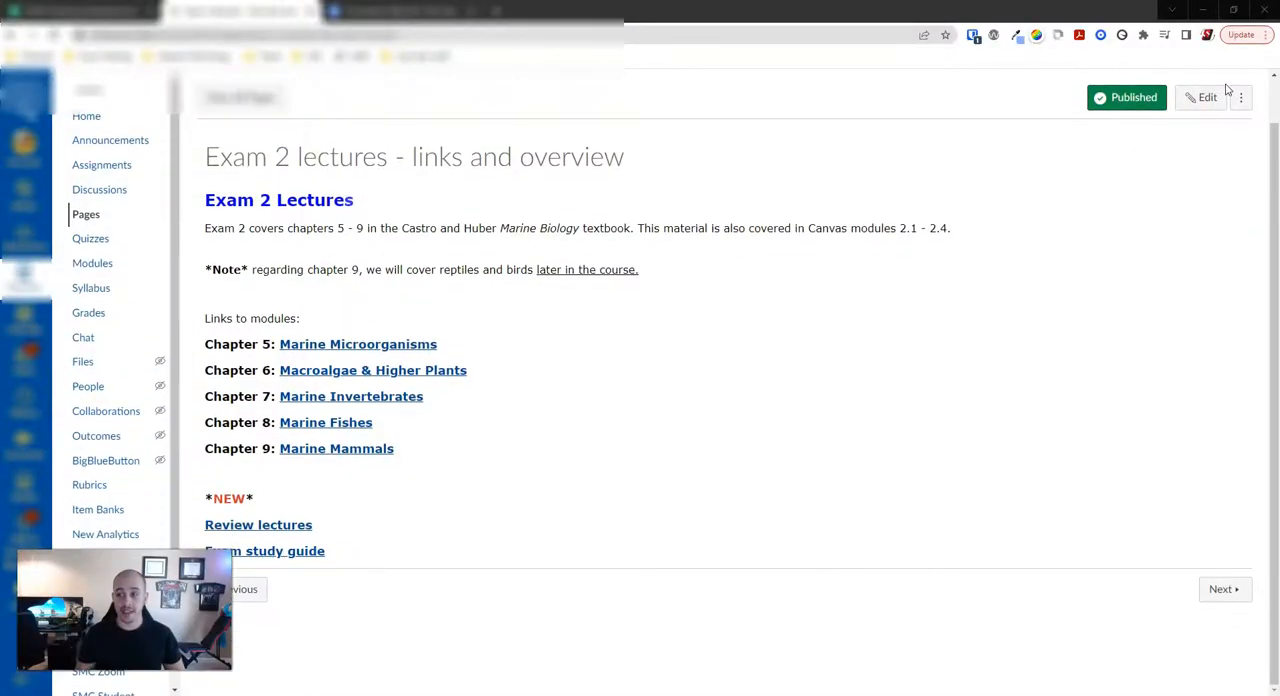
pyautogui.click(1199, 101)
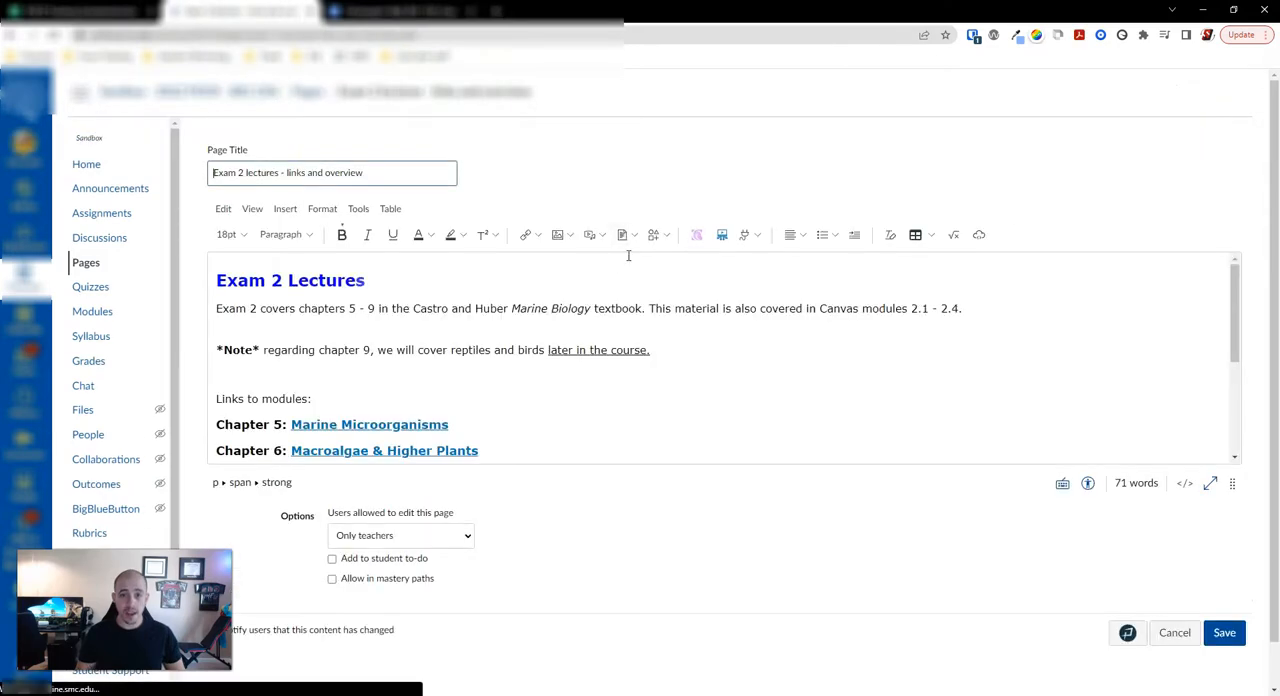
# Step: Review the flagged issue on the page with the Accessibility Checker and close the checker
pyautogui.click(217, 279)
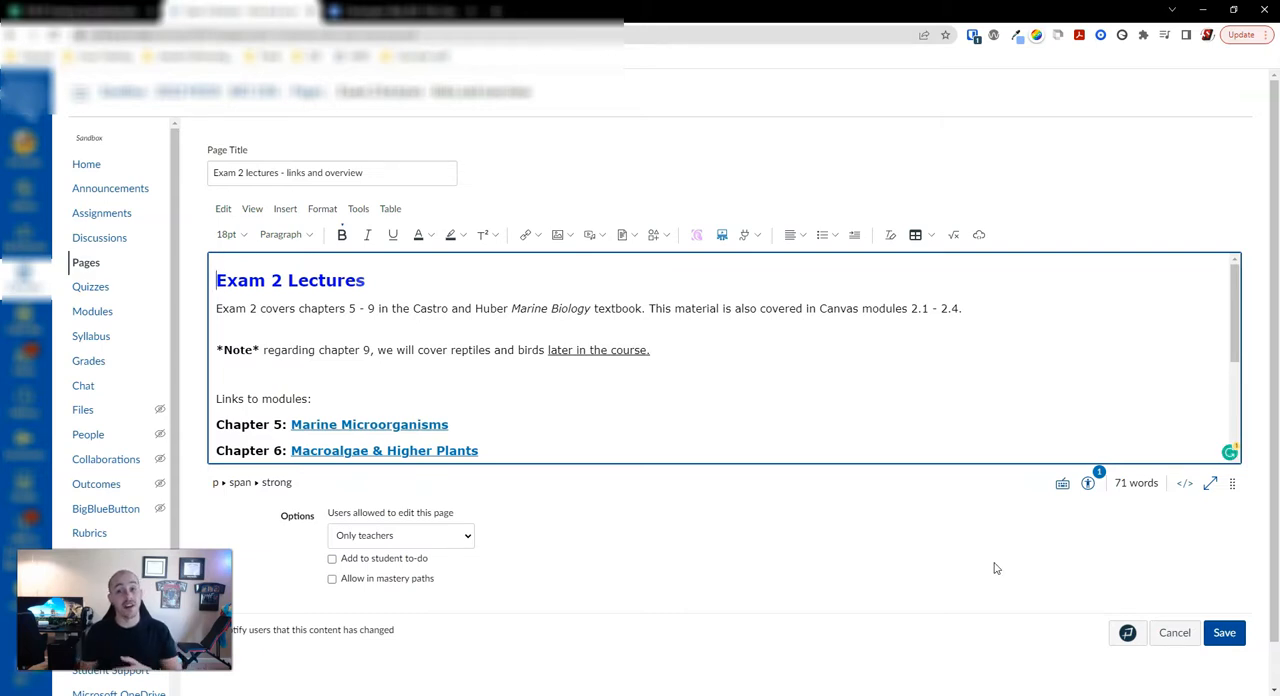
pyautogui.click(1090, 483)
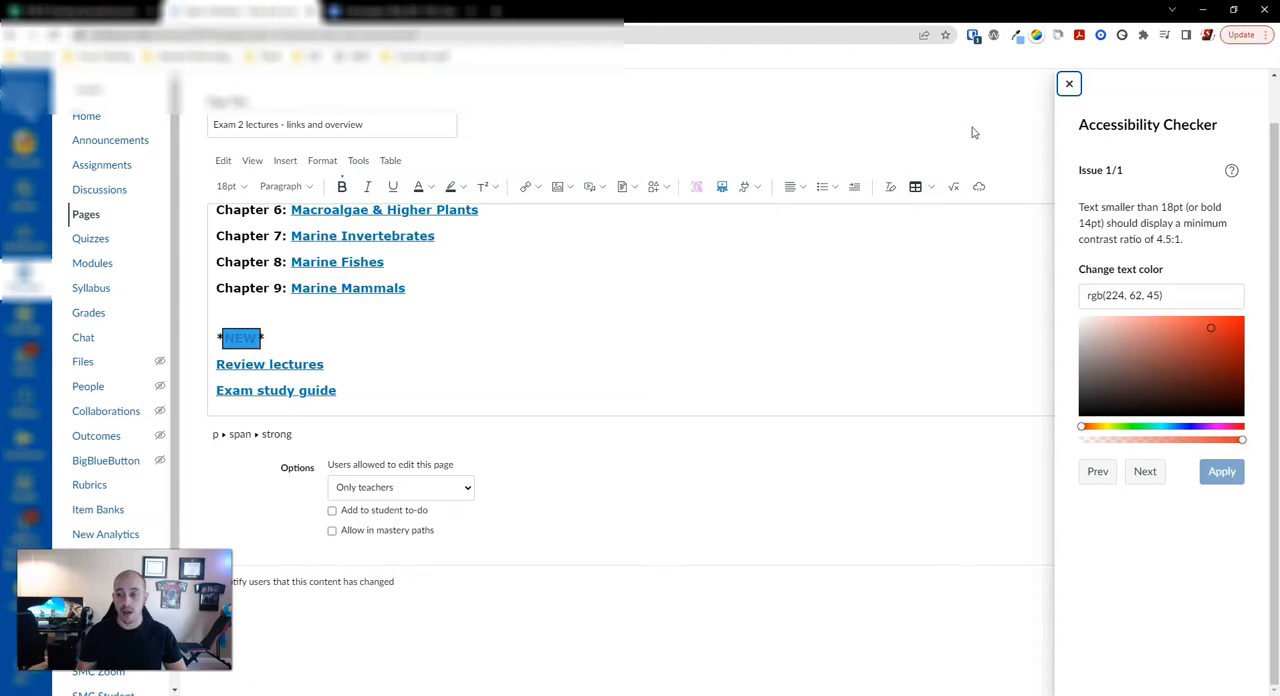
pyautogui.click(1069, 83)
pyautogui.scroll(1, 446, 358)
pyautogui.scroll(2, 452, 358)
# Step: Check which paragraph style the "Exam 2 Lectures" title uses and which heading levels are available
pyautogui.click(282, 232)
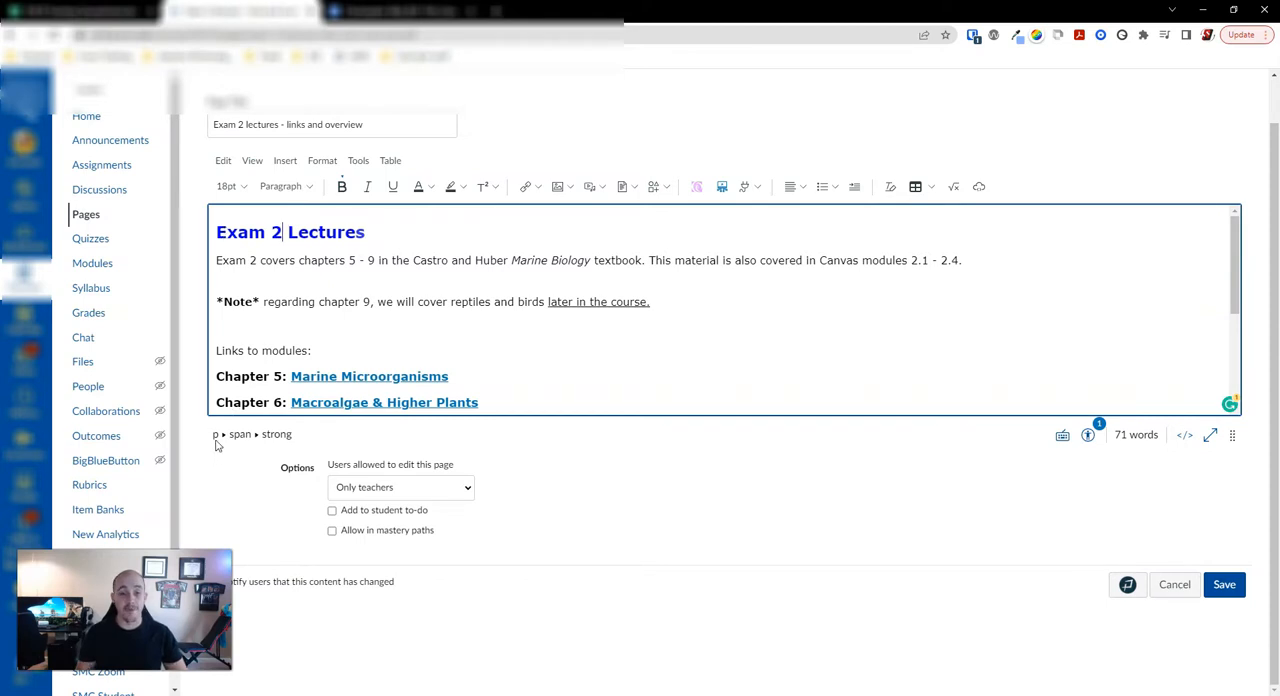
pyautogui.click(309, 192)
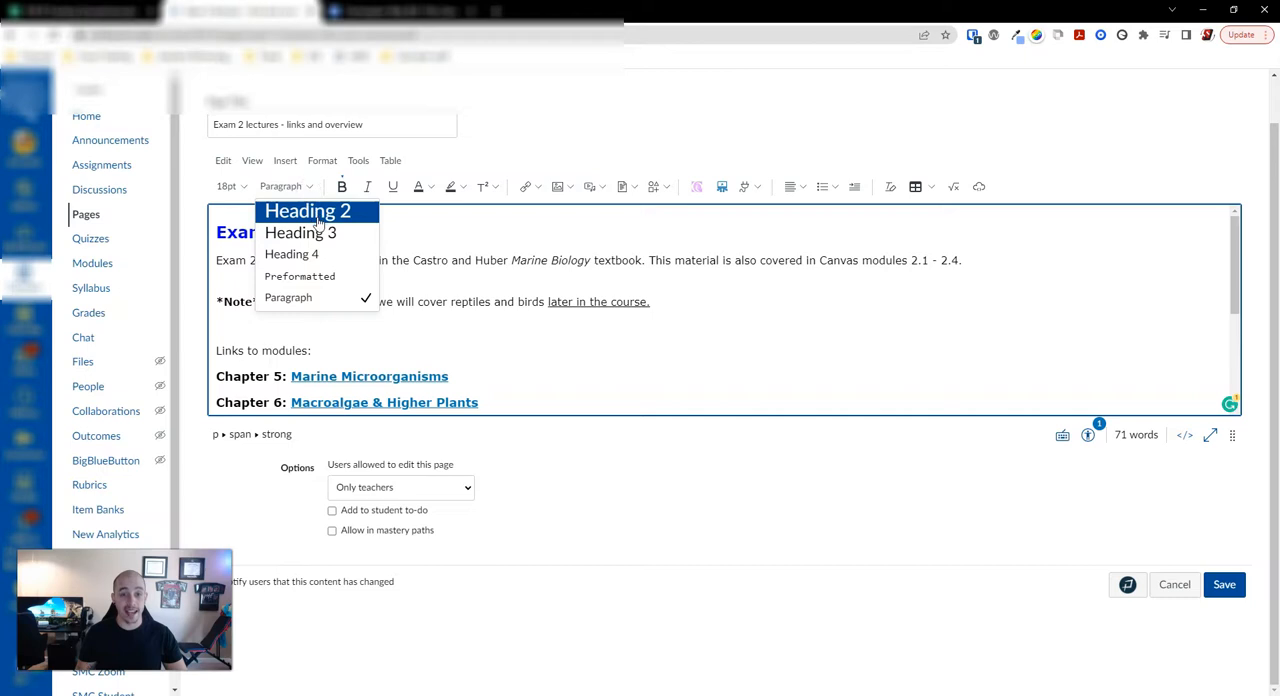
pyautogui.click(476, 238)
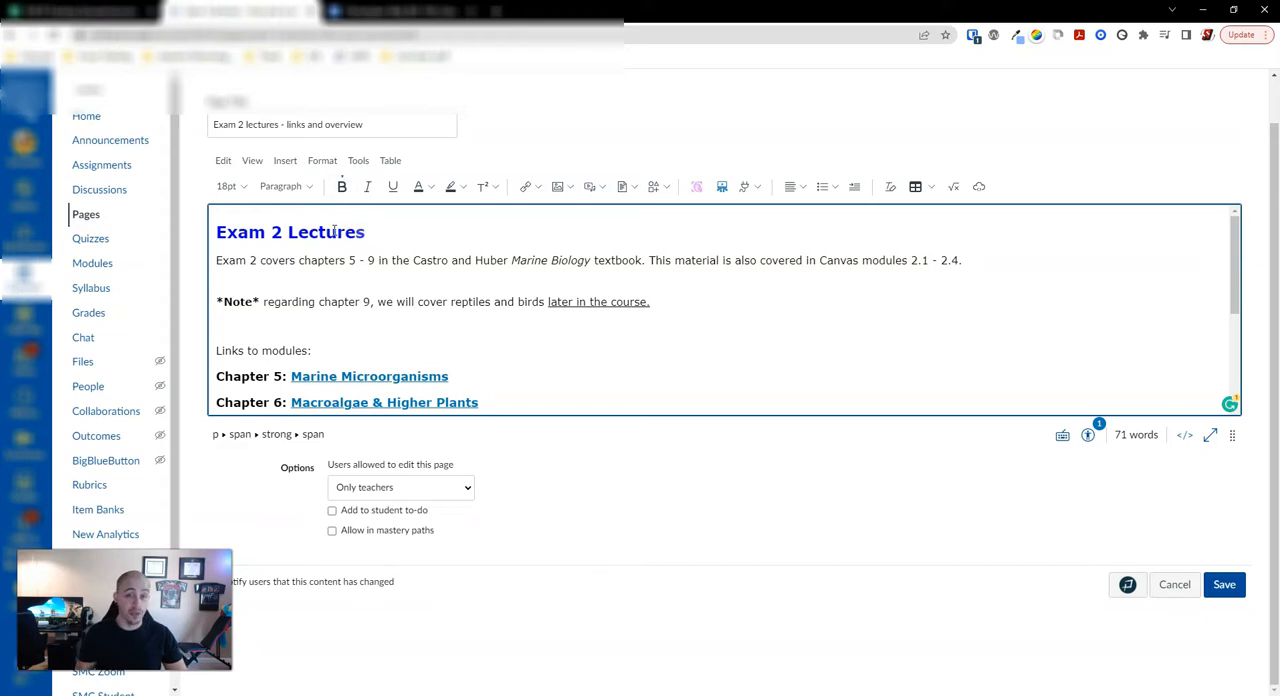
pyautogui.click(257, 274)
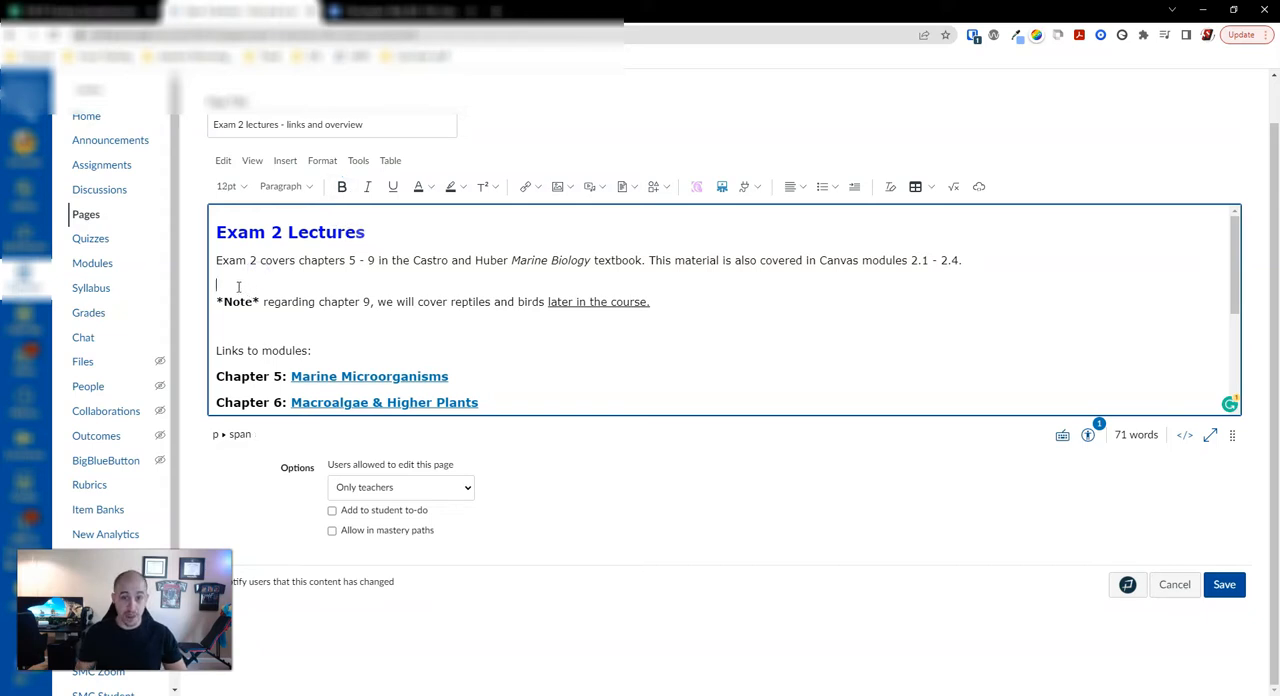
# Step: Put "Note" on its own line above the chapter 9 sentence and remove the asterisks around it
pyautogui.click(224, 301)
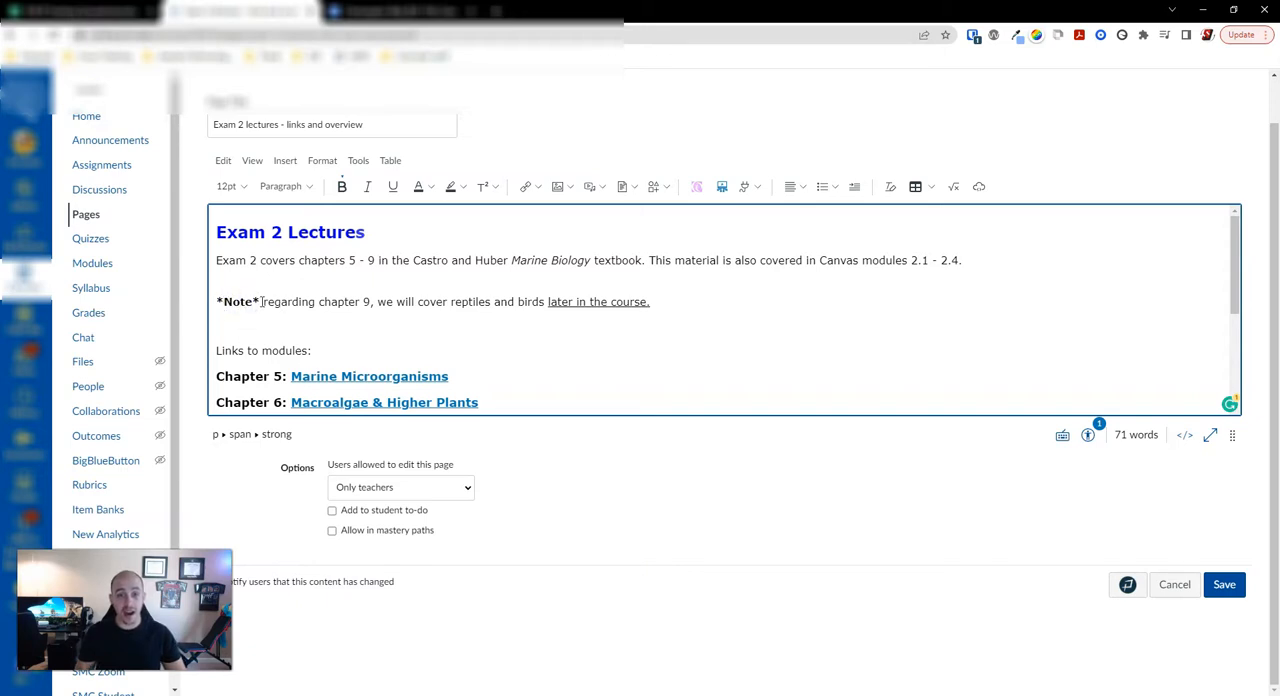
pyautogui.press('Return')
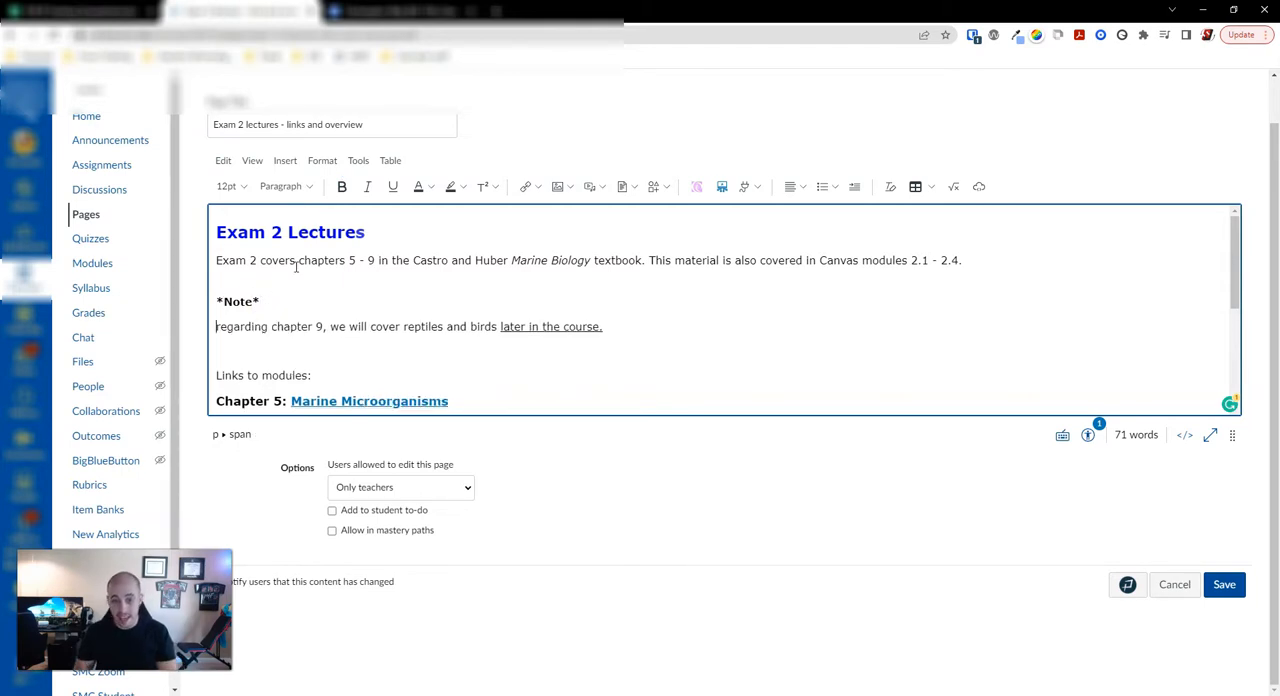
pyautogui.click(224, 301)
pyautogui.press('BackSpace')
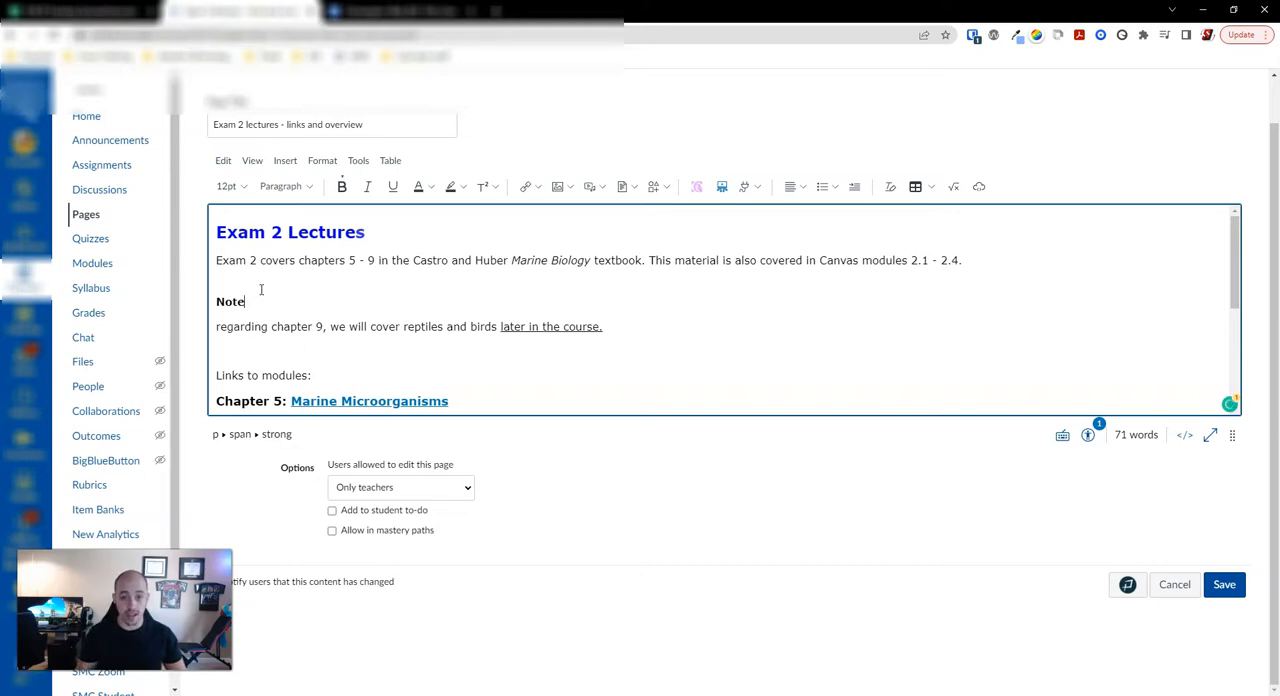
# Step: Format the "Exam 2 Lectures" title as Heading 2 and the "Note" line as Heading 3
pyautogui.click(237, 234)
pyautogui.click(283, 186)
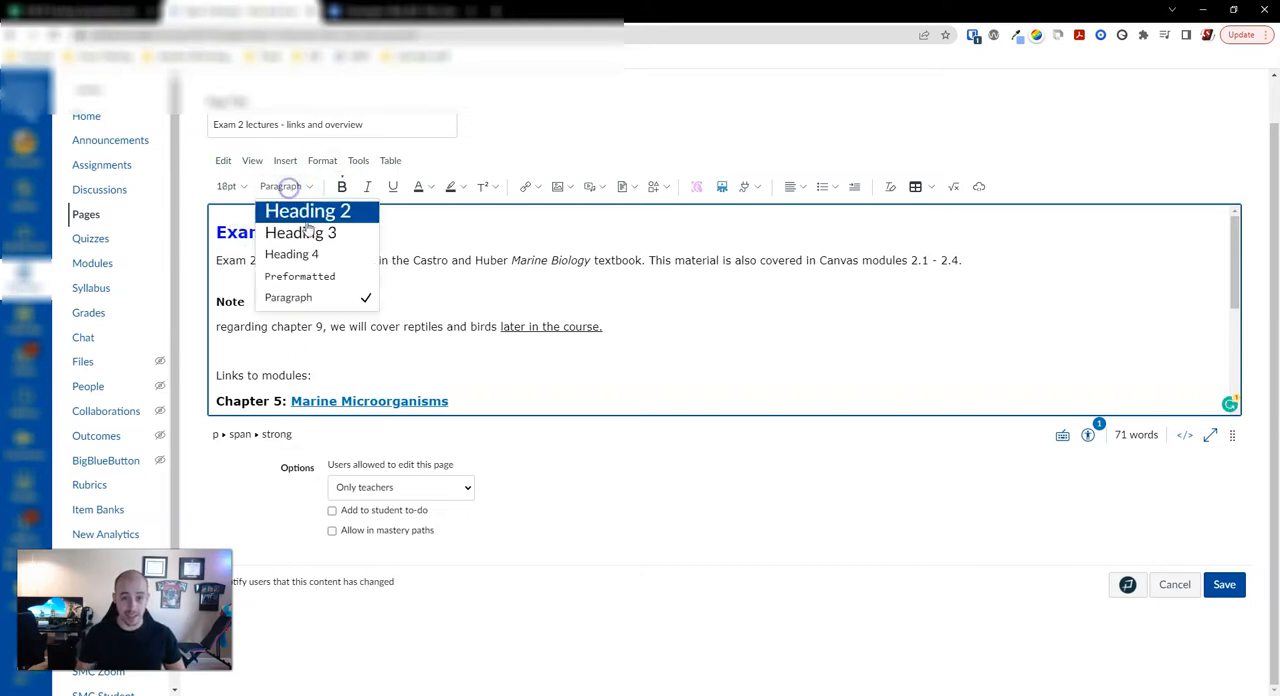
pyautogui.click(307, 212)
pyautogui.click(230, 301)
pyautogui.click(286, 188)
pyautogui.click(310, 232)
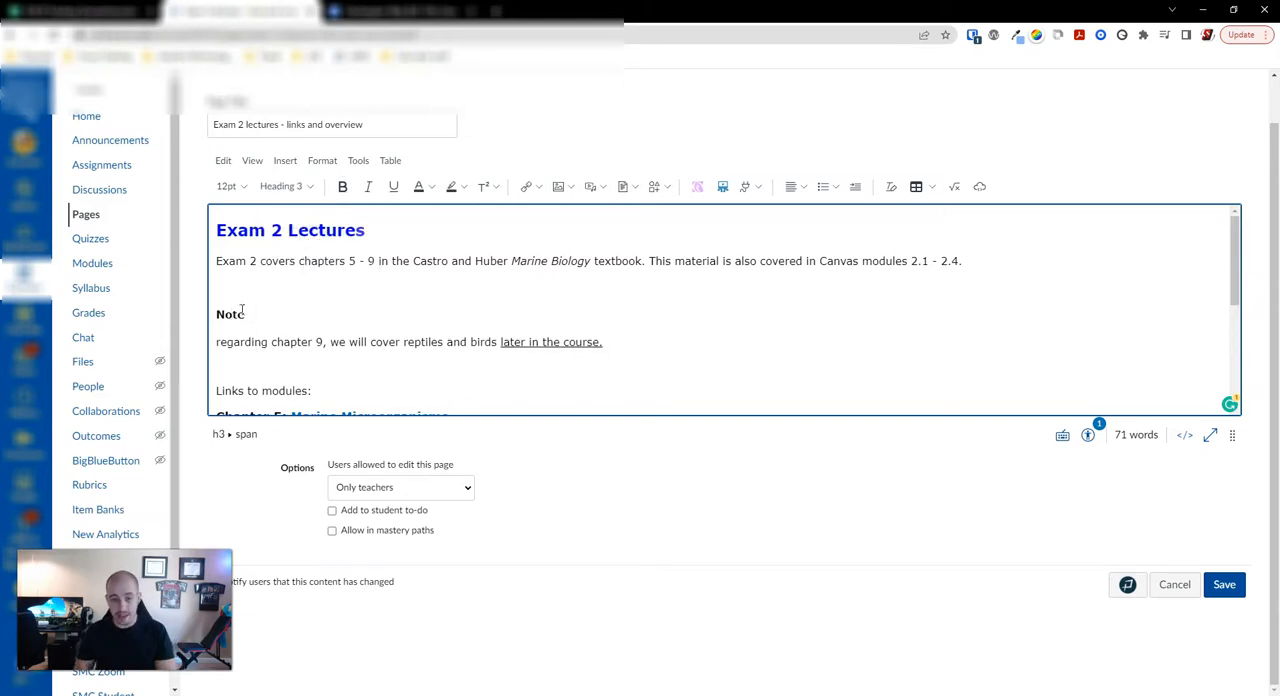
# Step: Shorten the "Links to modules:" line above the chapter links to "Modules:"
pyautogui.scroll(-3, 245, 290)
pyautogui.scroll(4, 263, 289)
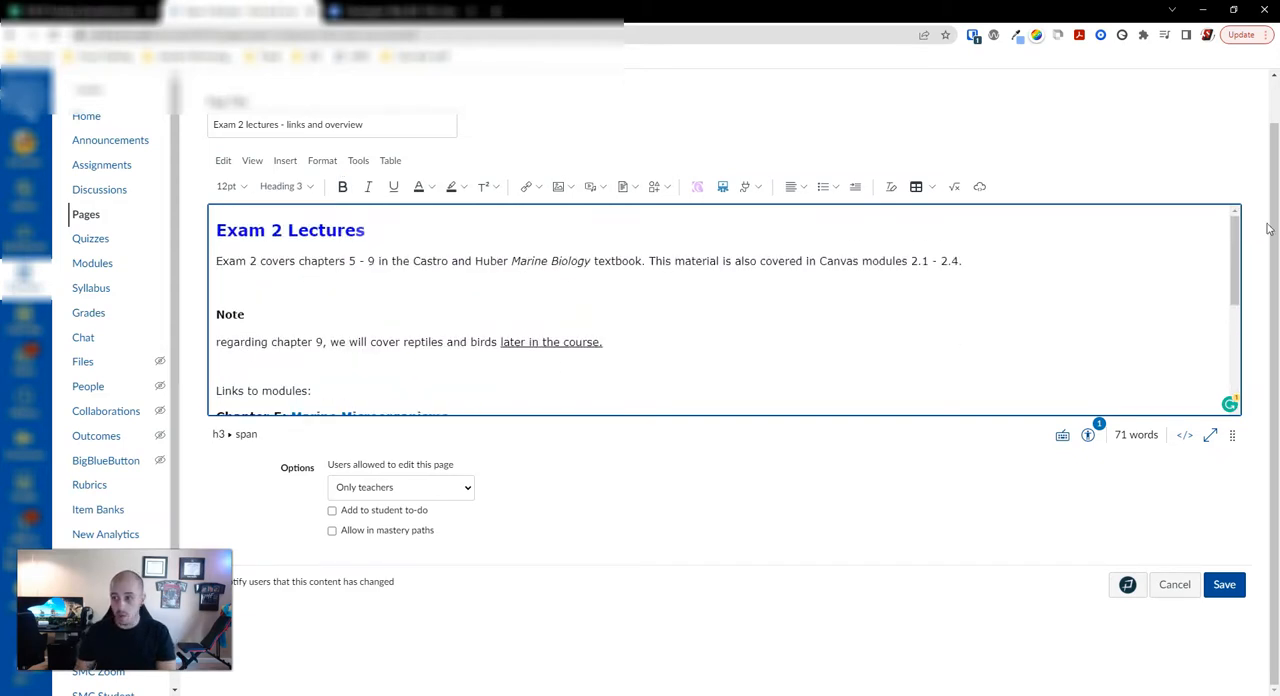
pyautogui.moveTo(1236, 227); pyautogui.dragTo(1236, 289)
pyautogui.click(252, 256)
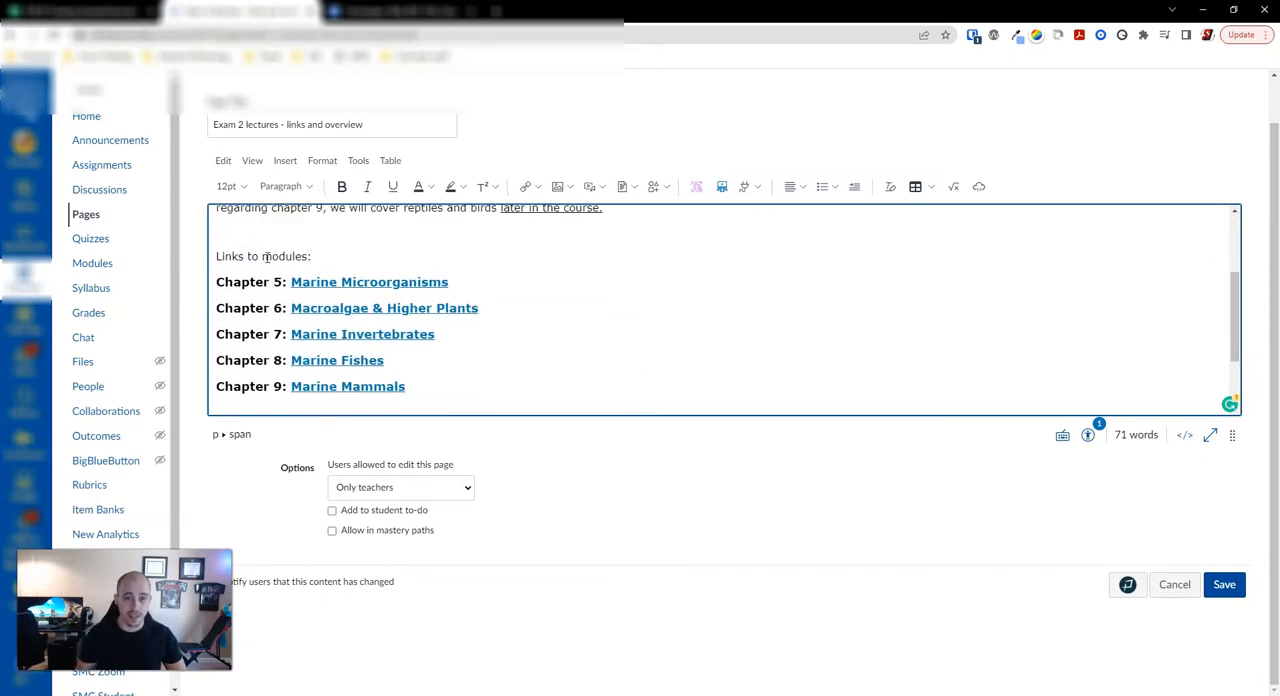
pyautogui.moveTo(263, 256); pyautogui.dragTo(200, 246)
pyautogui.write('Modules')
pyautogui.press('Delete')
pyautogui.press('Delete')
pyautogui.press('Delete')
pyautogui.press('Delete')
pyautogui.press('Delete')
pyautogui.press('Delete')
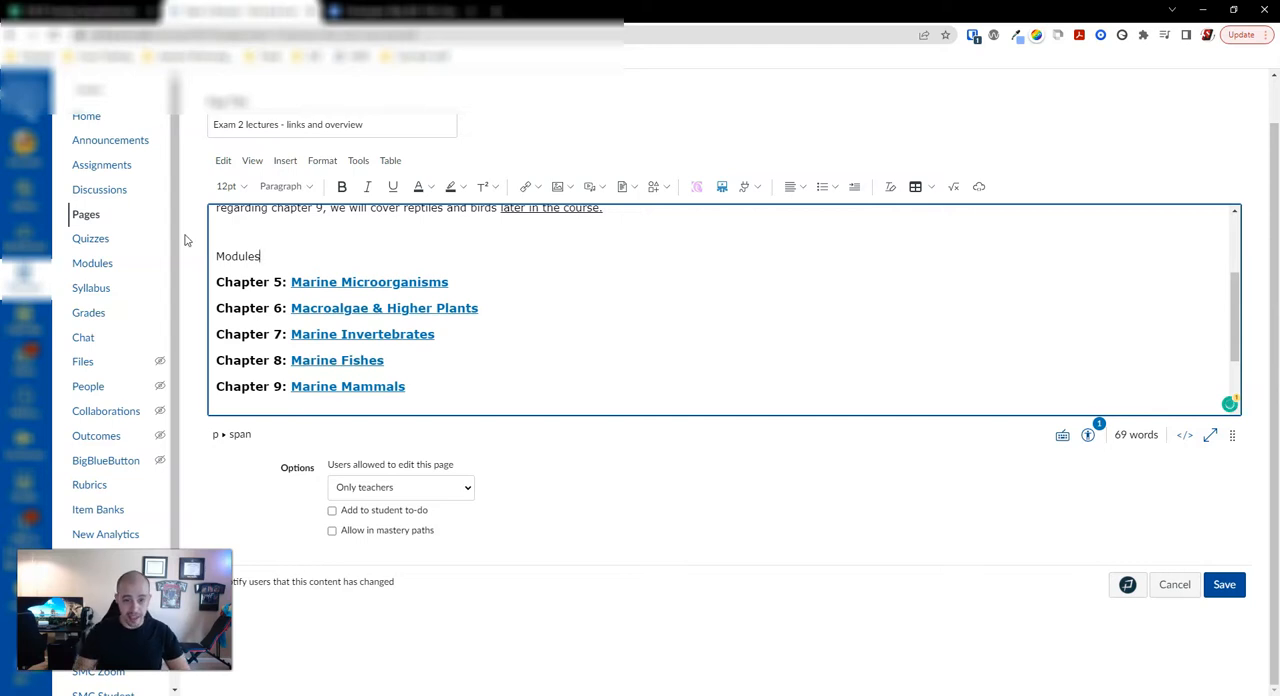
# Step: Format the "Modules:" line as Heading 2 and check its level against the "Exam 2 Lectures" title
pyautogui.click(280, 186)
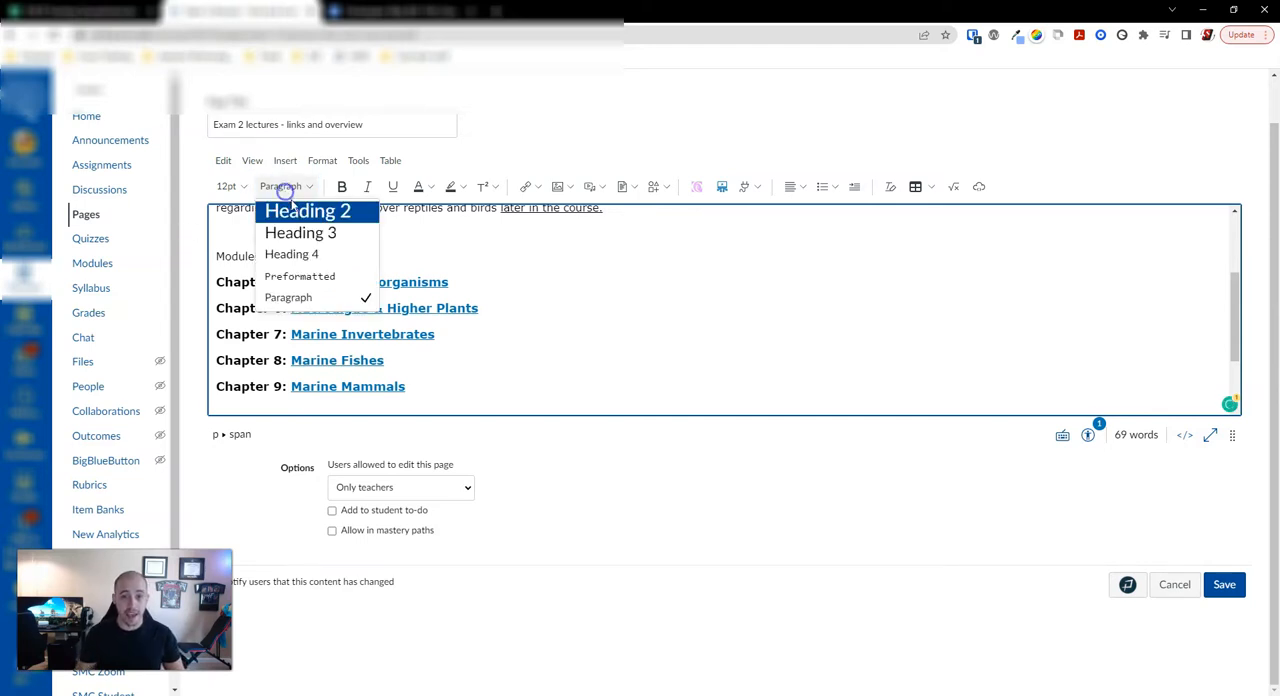
pyautogui.click(298, 212)
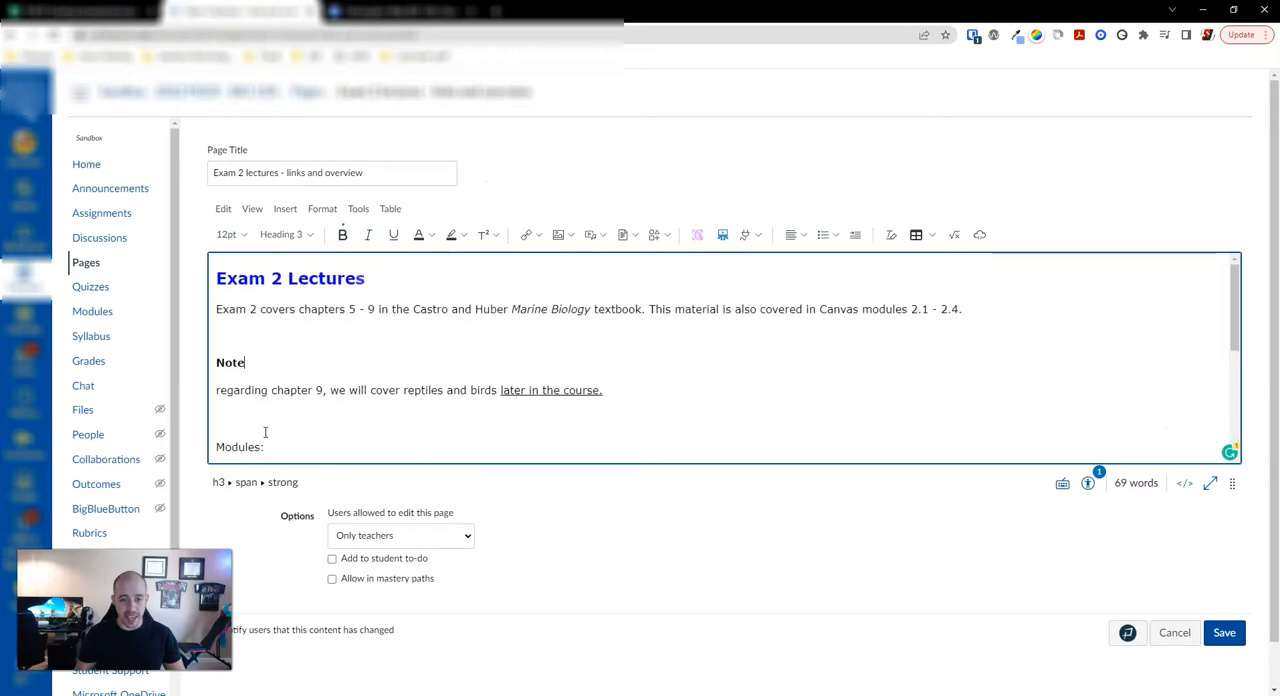
pyautogui.click(257, 441)
pyautogui.click(241, 279)
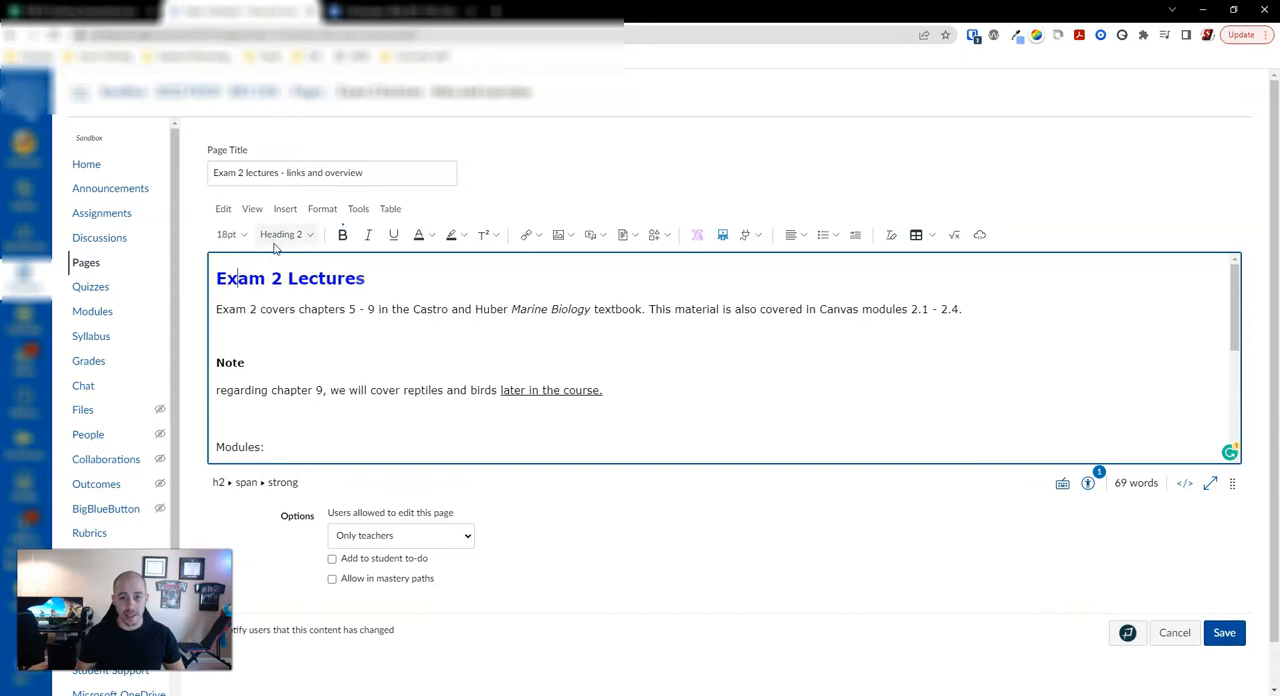
pyautogui.click(275, 278)
pyautogui.click(253, 447)
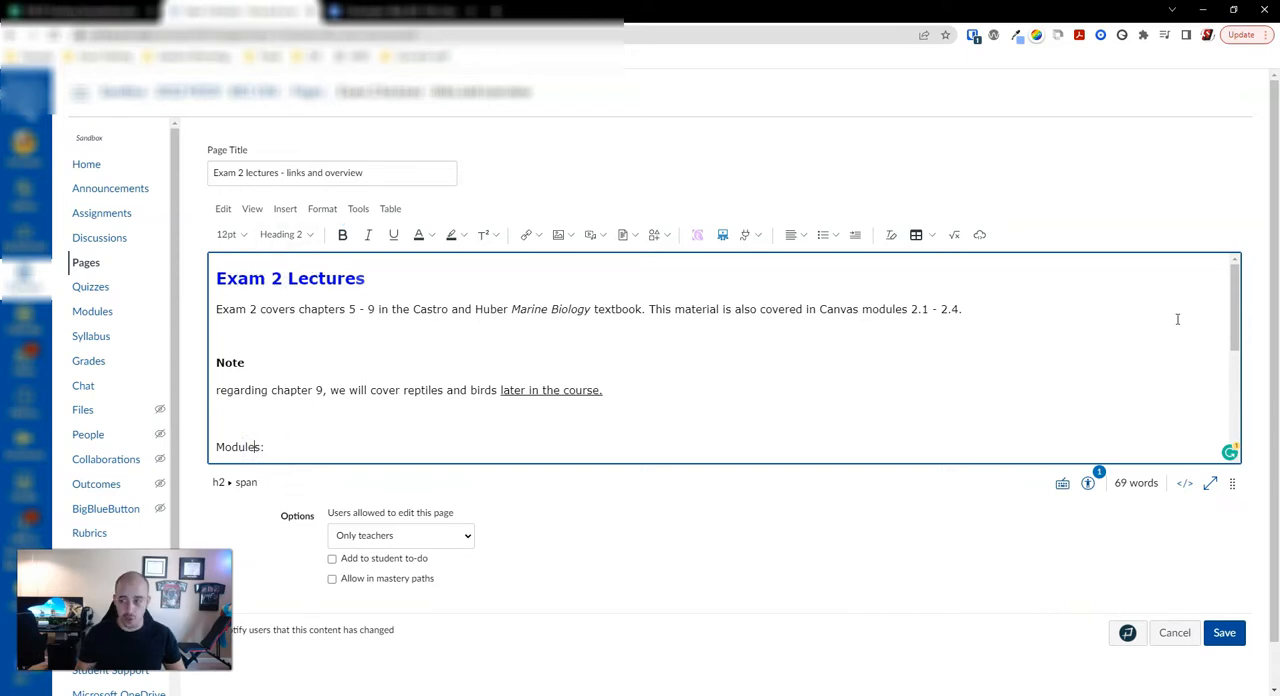
# Step: Turn the Chapter 5 to Chapter 9 lines under "Modules:" into a bulleted list
pyautogui.moveTo(1235, 303); pyautogui.dragTo(1243, 367)
pyautogui.click(233, 320)
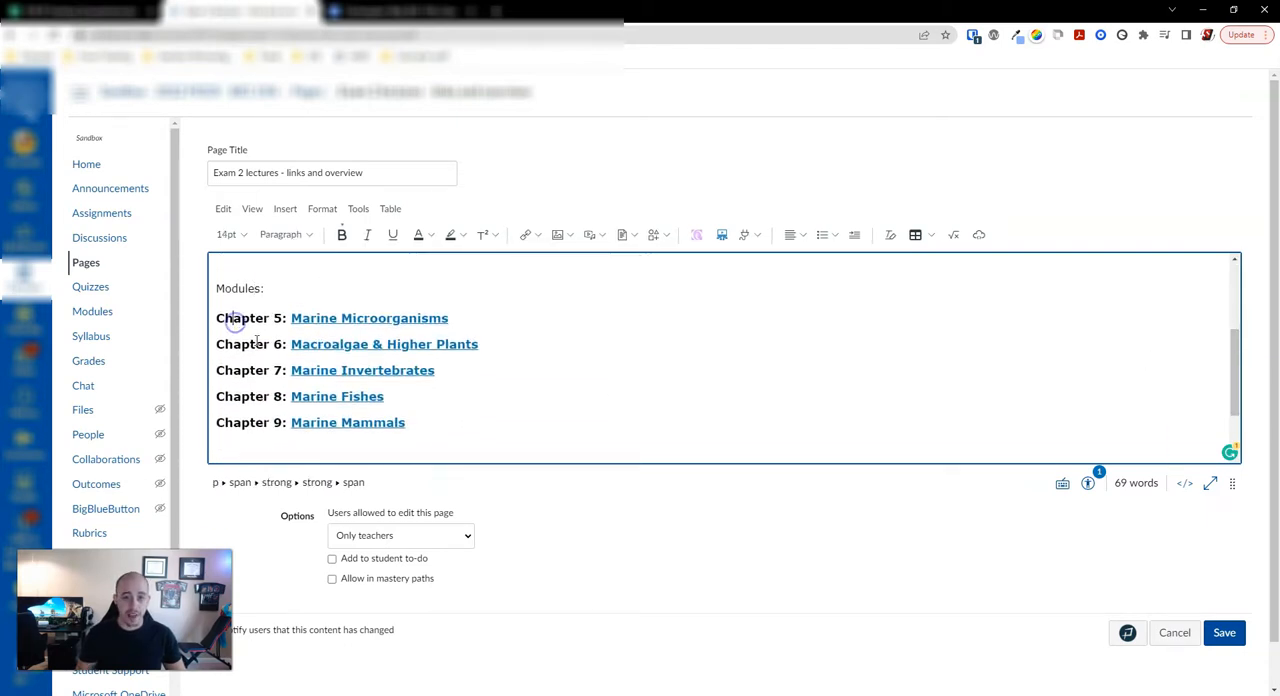
pyautogui.moveTo(432, 427); pyautogui.dragTo(206, 323)
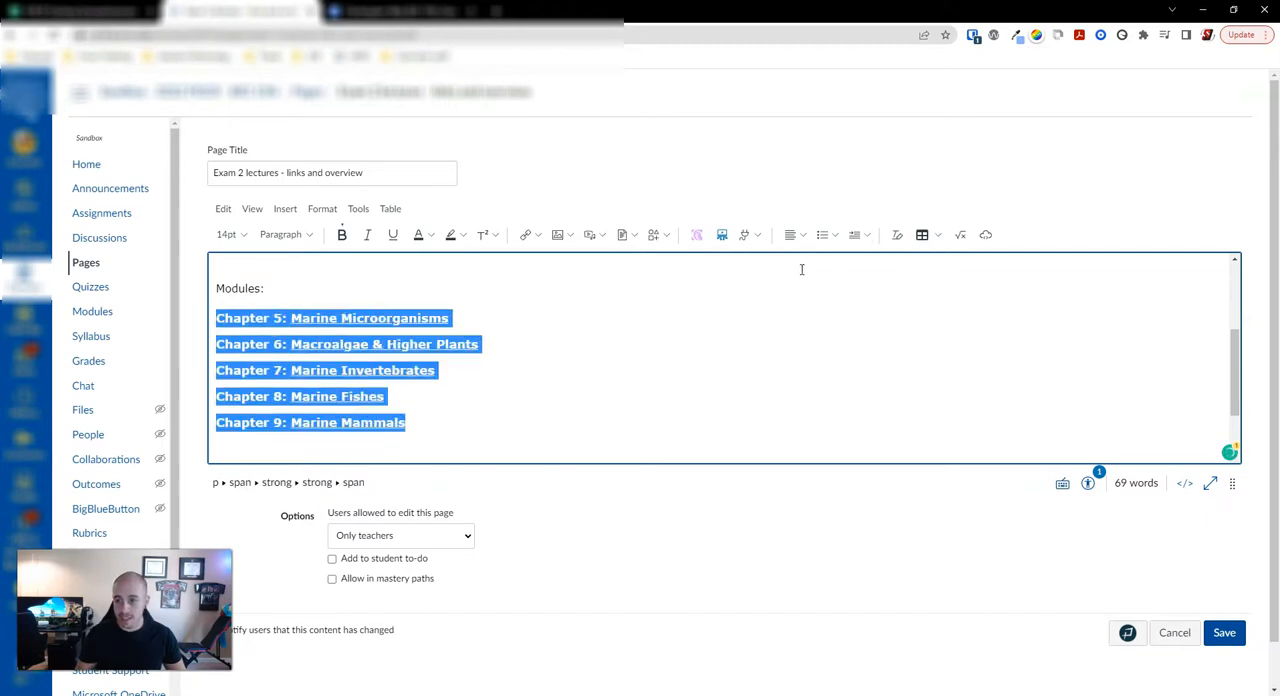
pyautogui.click(822, 234)
pyautogui.click(534, 384)
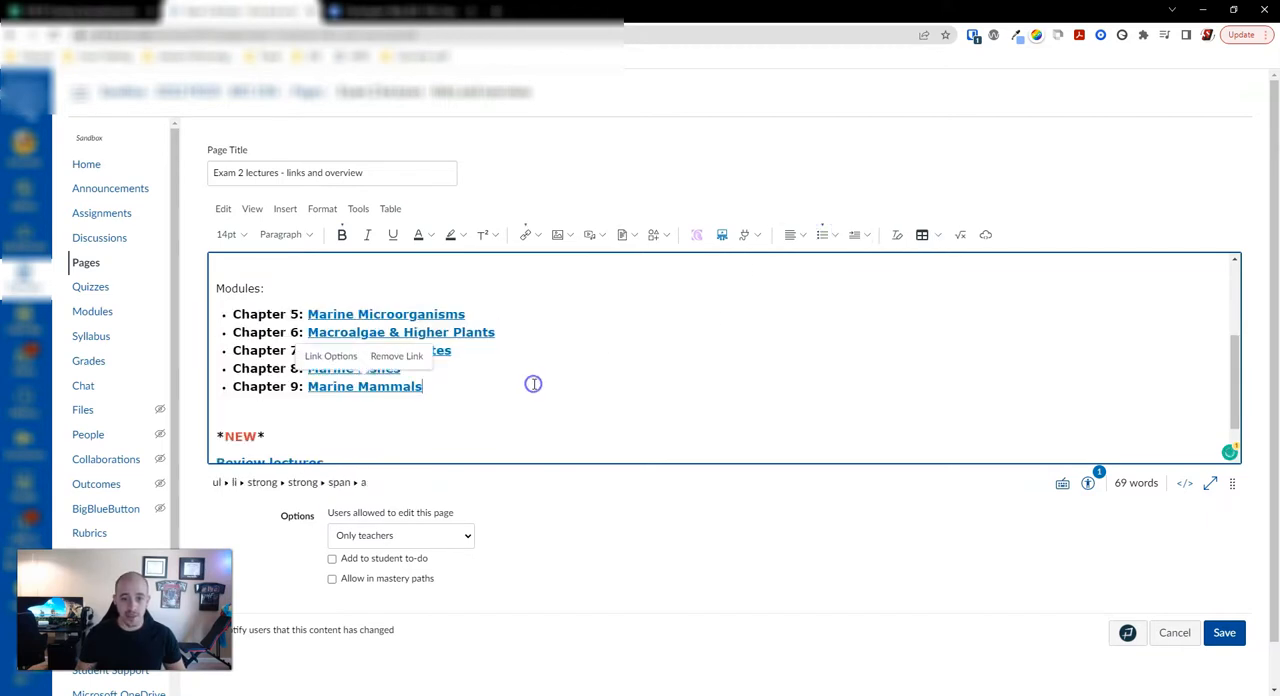
# Step: Remove the asterisks on both sides of "NEW" below the chapter list
pyautogui.scroll(-1, 531, 382)
pyautogui.click(224, 385)
pyautogui.press('BackSpace')
pyautogui.click(256, 384)
pyautogui.press('BackSpace')
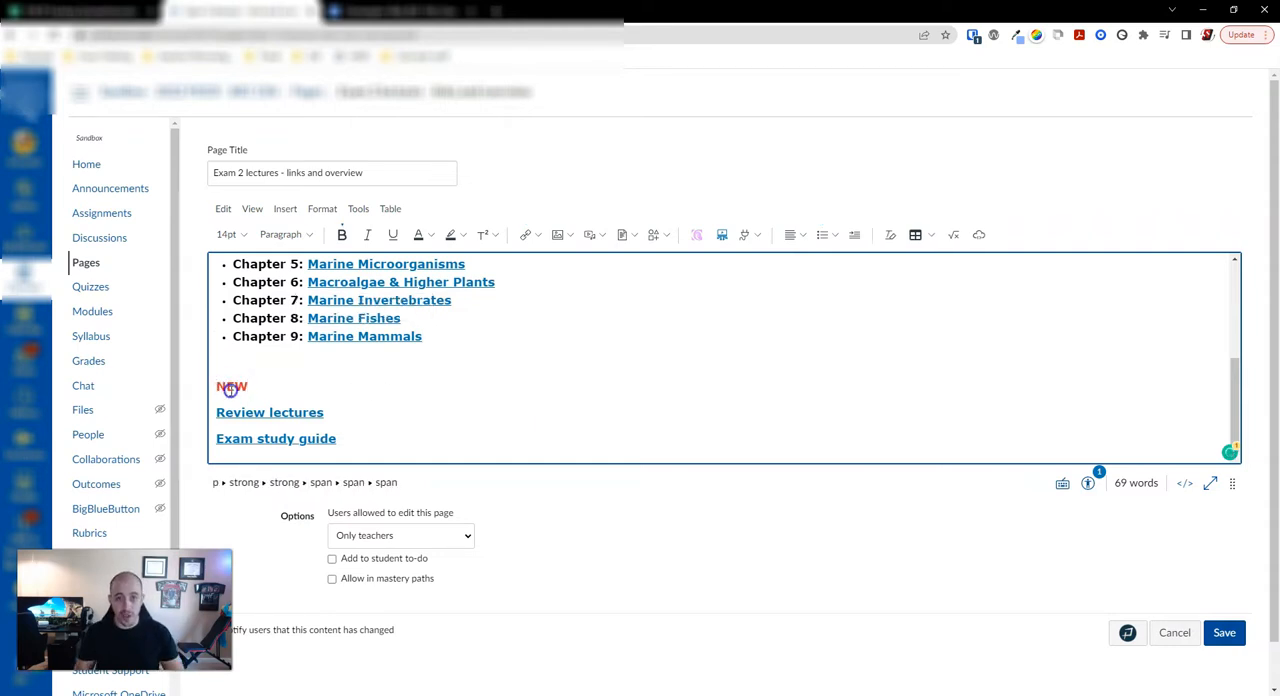
# Step: Format the "NEW" line as Heading 2
pyautogui.click(231, 391)
pyautogui.doubleClick(240, 387)
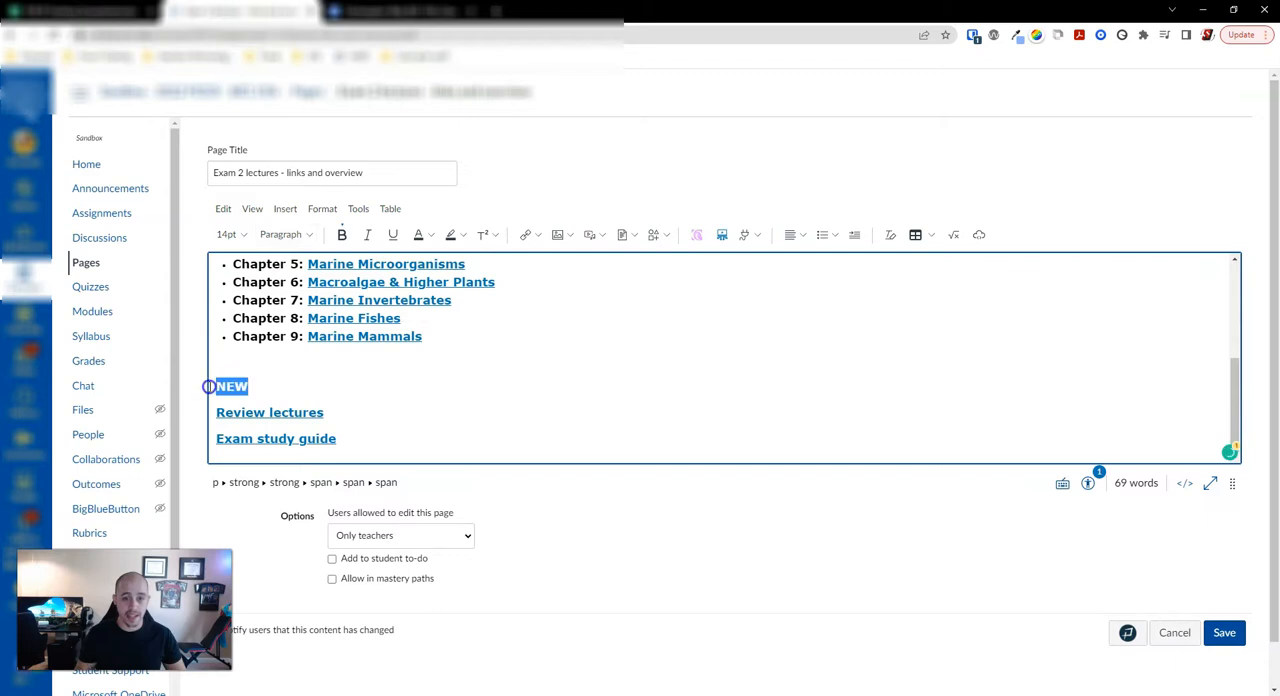
pyautogui.click(283, 234)
pyautogui.click(293, 262)
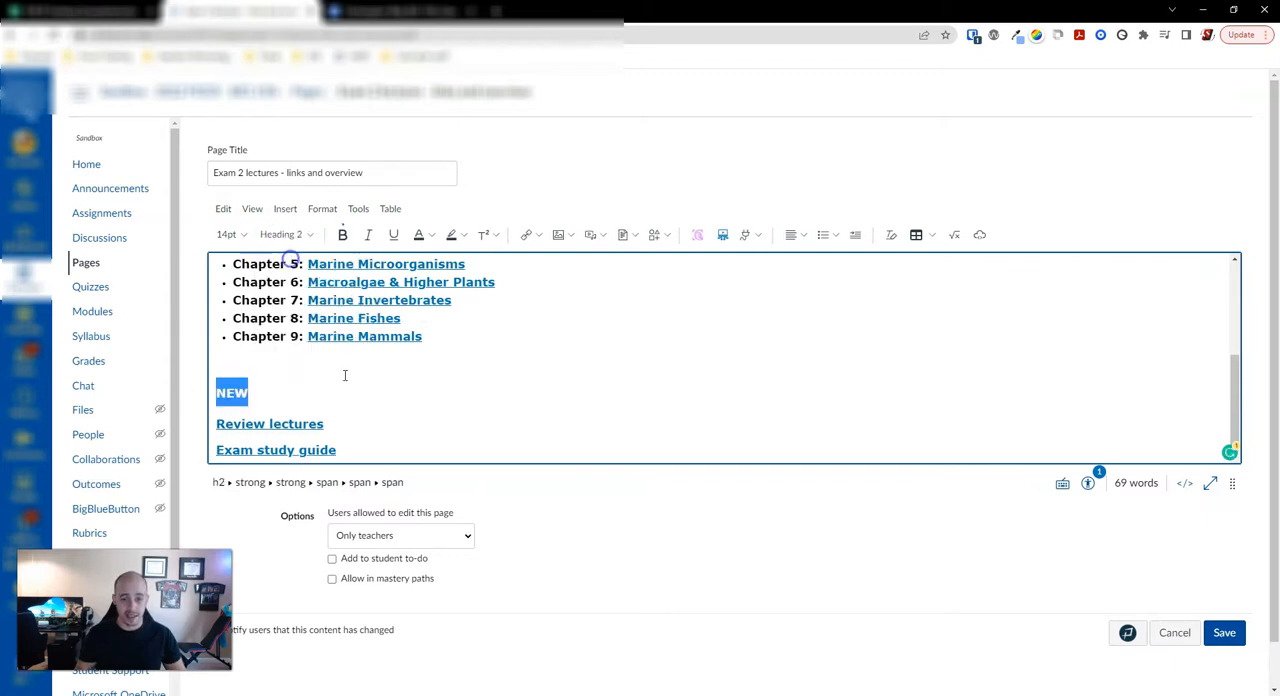
pyautogui.click(267, 391)
# Step: Turn the "Review lectures" and "Exam study guide" links into a bulleted list
pyautogui.scroll(-1, 302, 410)
pyautogui.moveTo(350, 440); pyautogui.dragTo(213, 409)
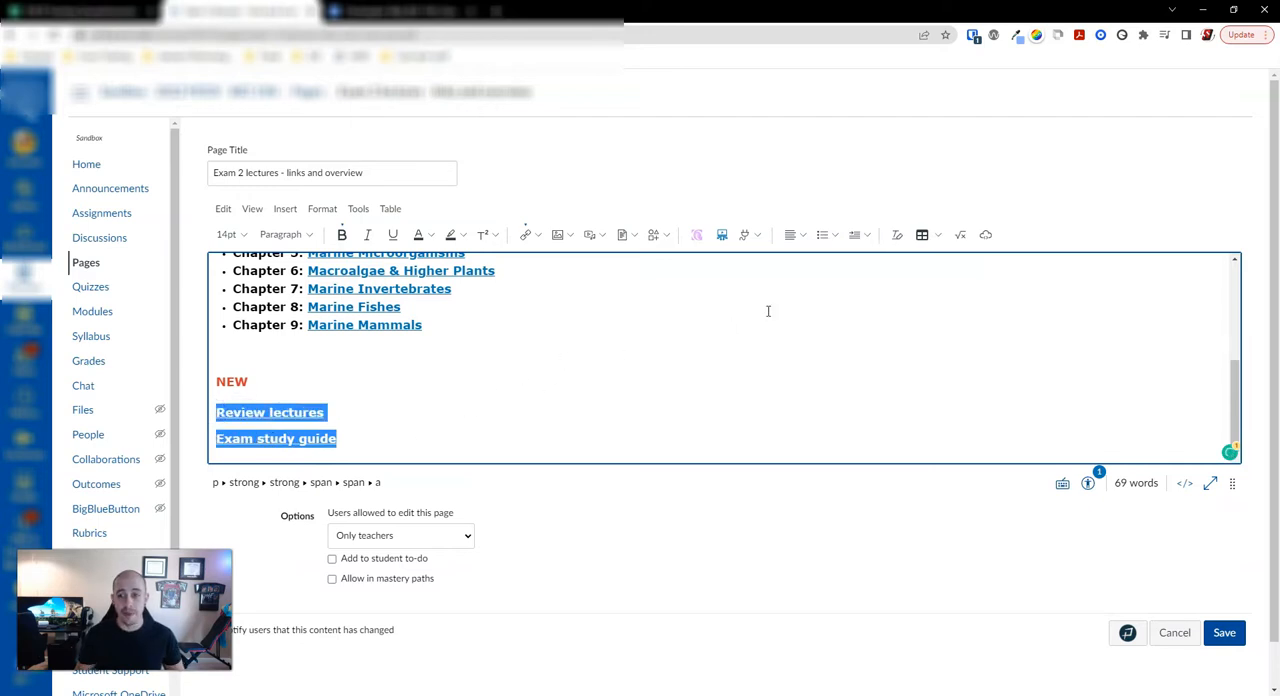
pyautogui.click(822, 236)
pyautogui.scroll(5, 479, 410)
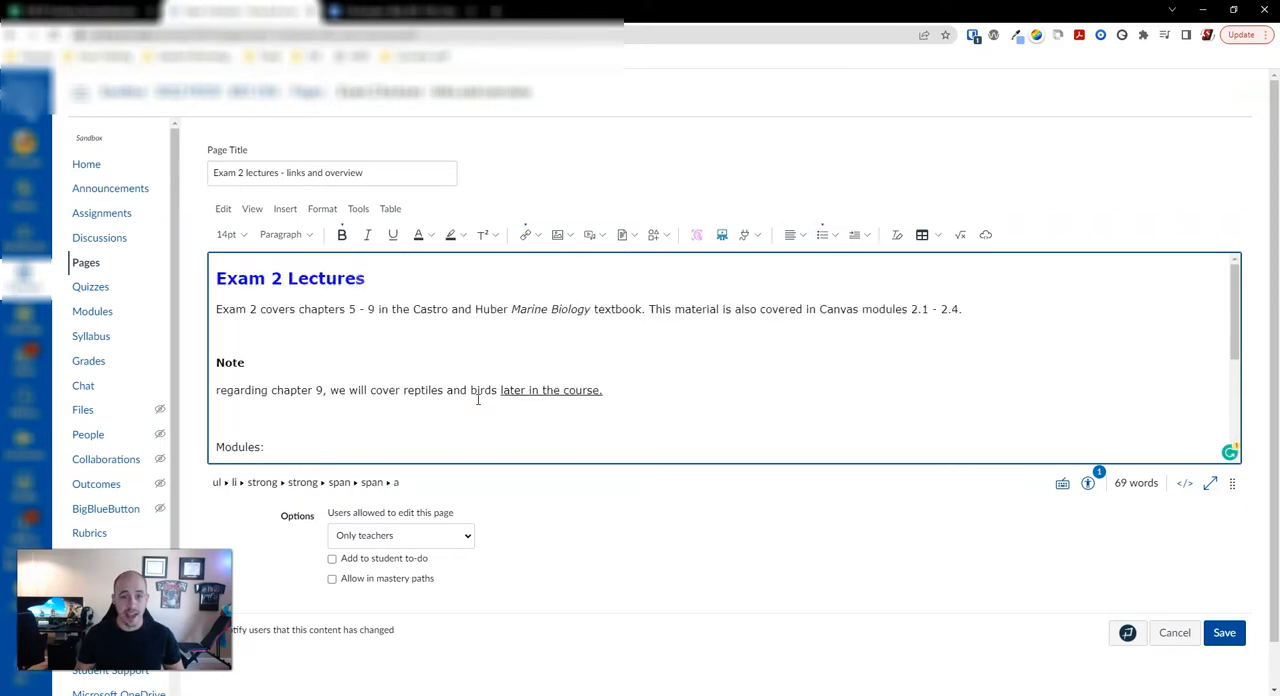
# Step: Change the text color of the "NEW" heading to black
pyautogui.click(278, 330)
pyautogui.scroll(-5, 280, 360)
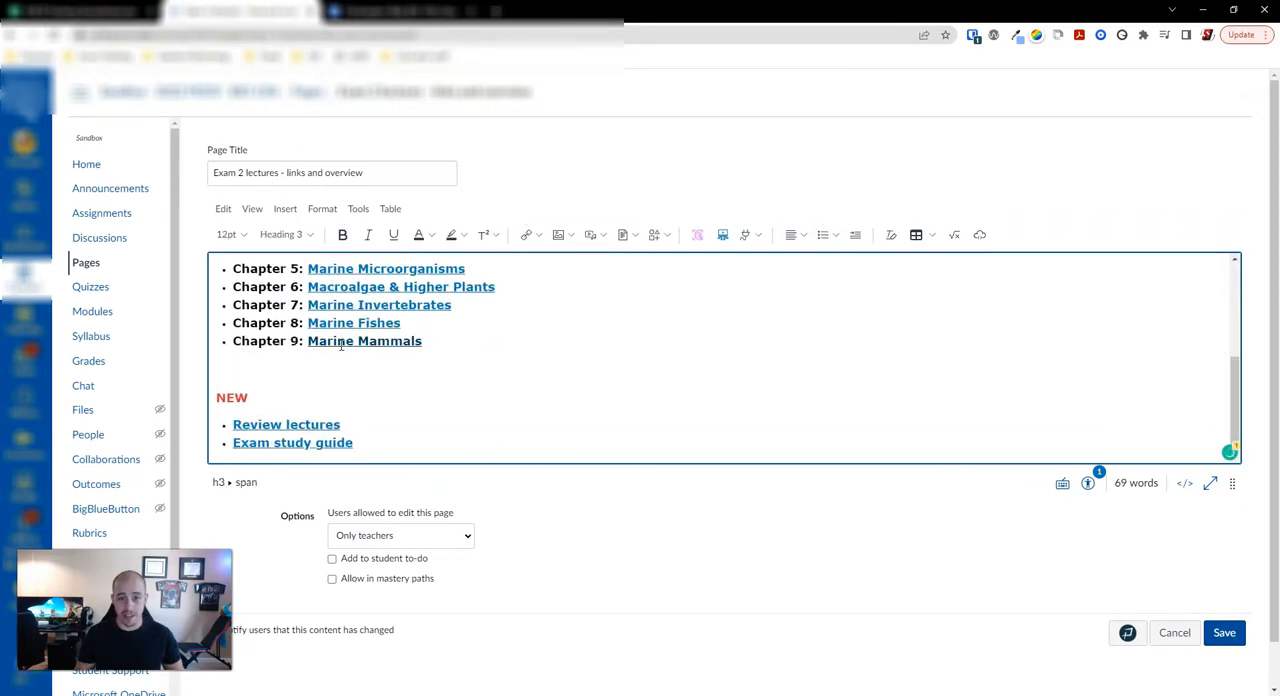
pyautogui.moveTo(254, 400); pyautogui.dragTo(206, 396)
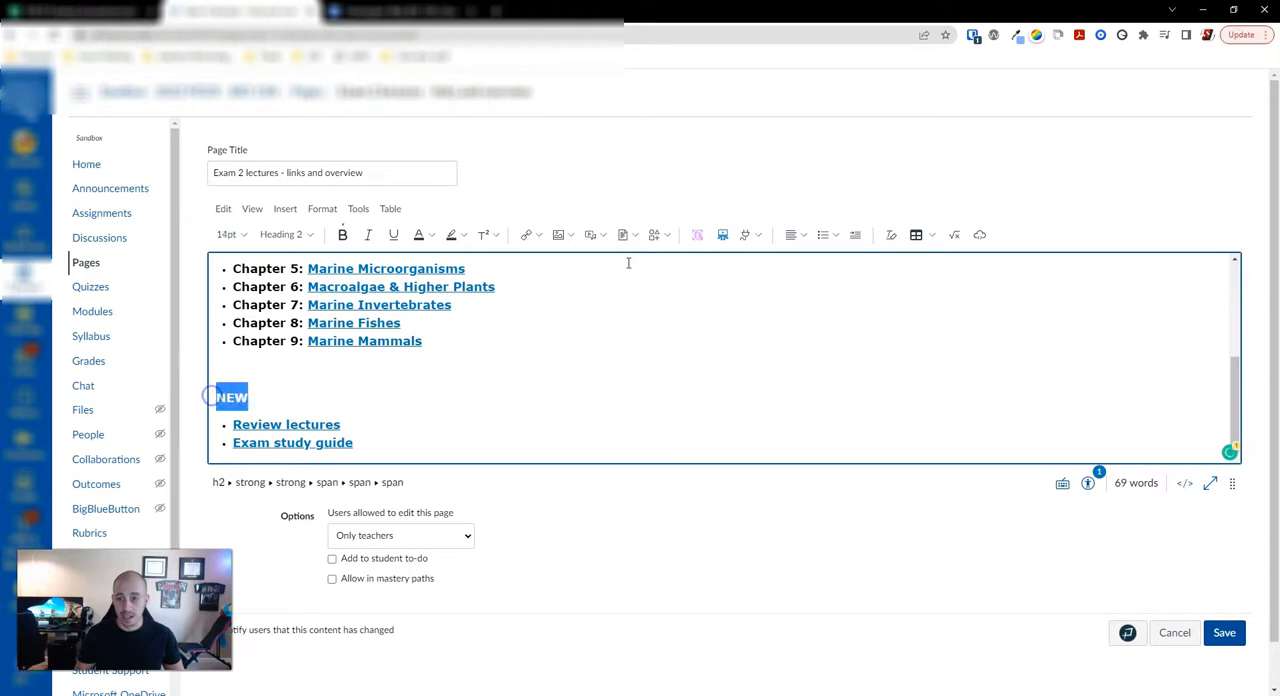
pyautogui.click(450, 236)
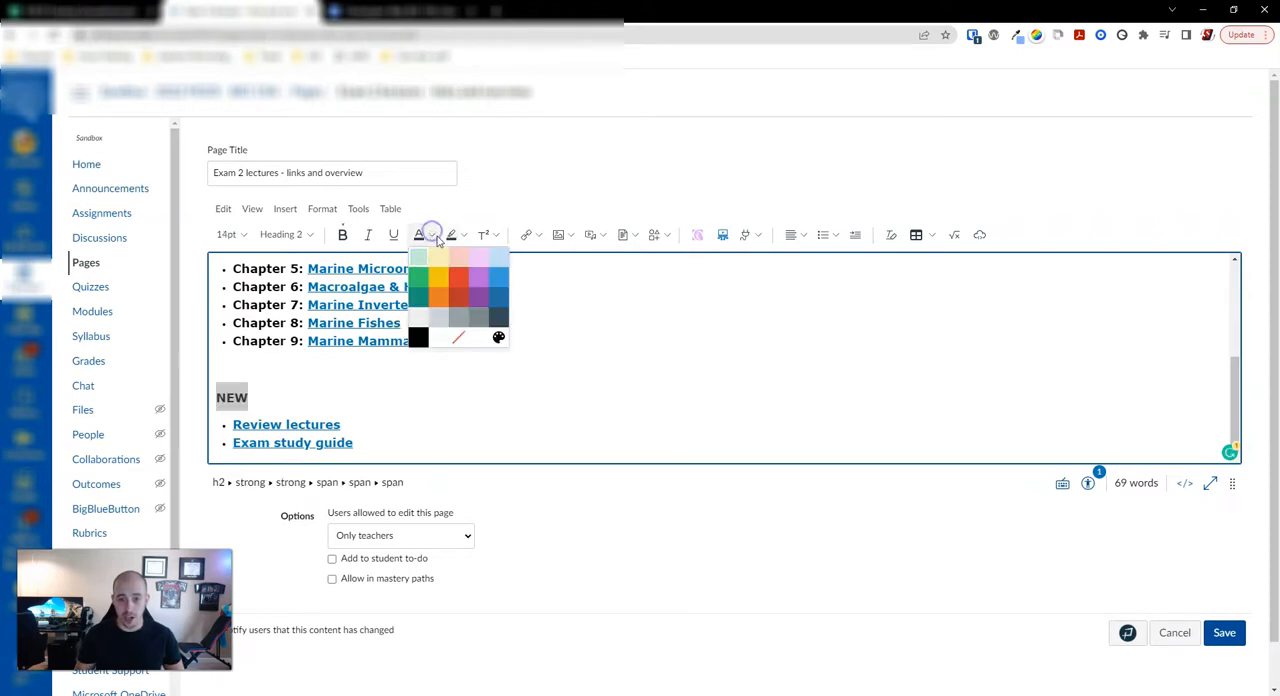
pyautogui.click(418, 338)
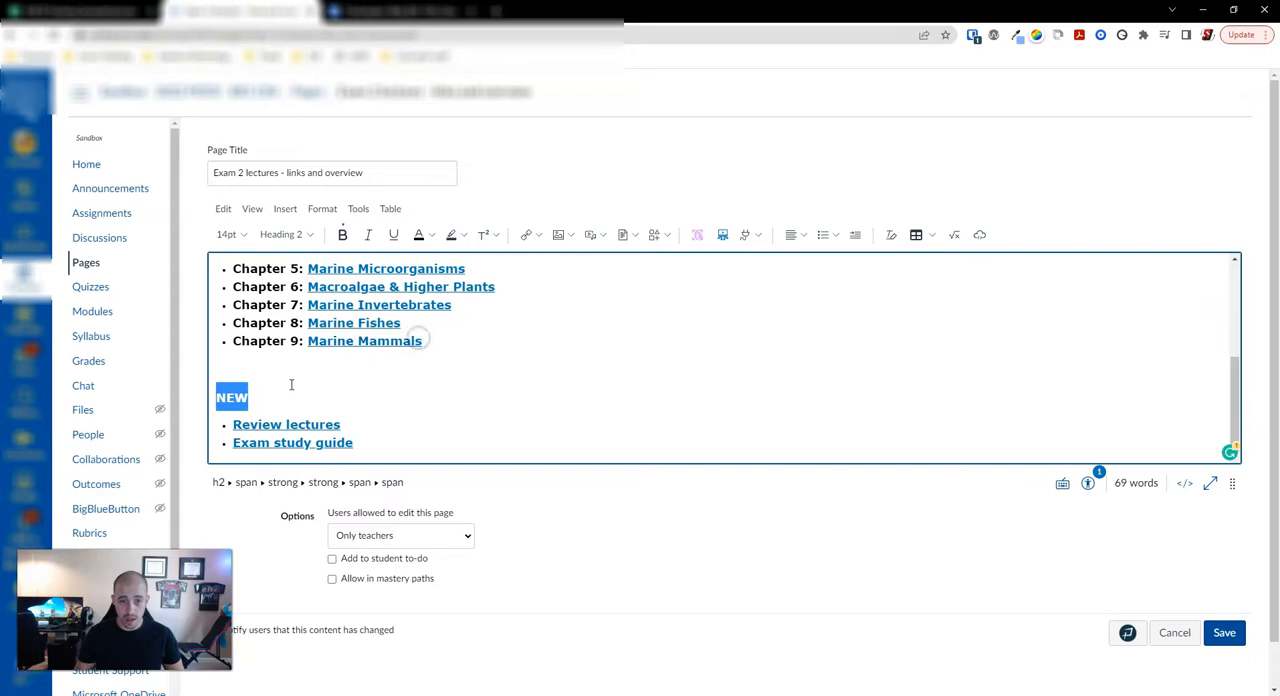
# Step: Retype the all-caps "NEW" heading as "New"
pyautogui.moveTo(252, 397); pyautogui.dragTo(230, 397)
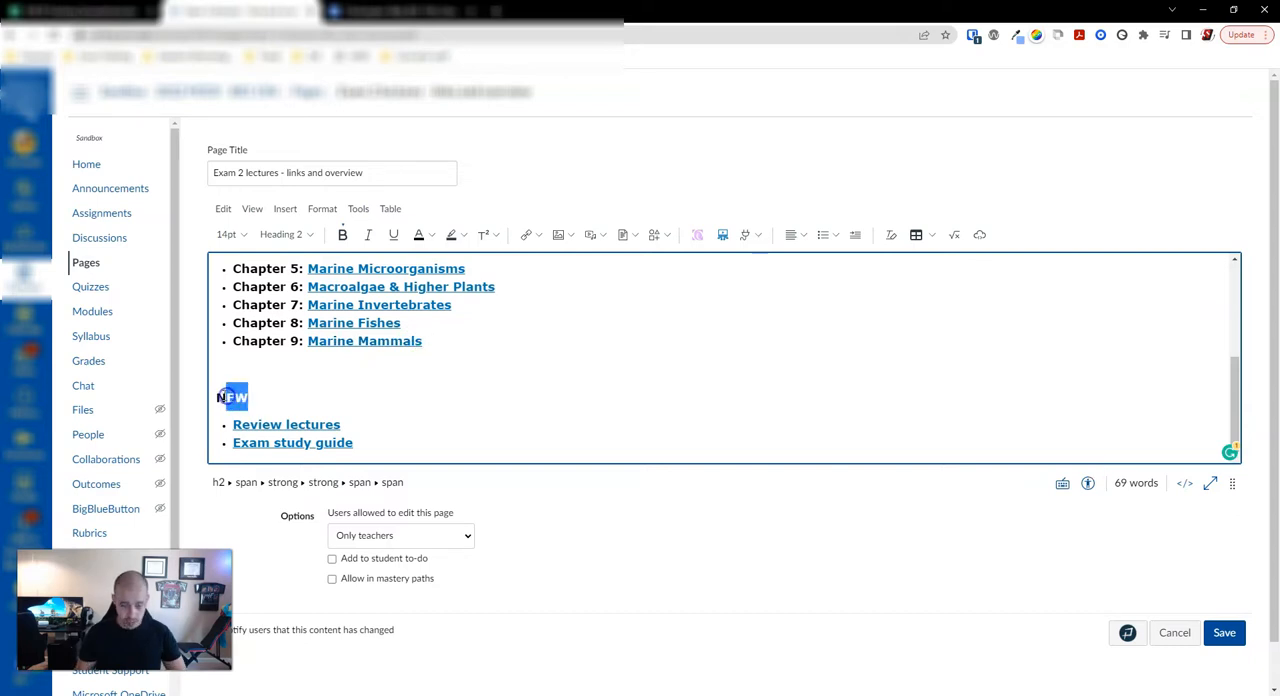
pyautogui.write('ne')
pyautogui.press('BackSpace')
pyautogui.press('BackSpace')
pyautogui.write('ew')
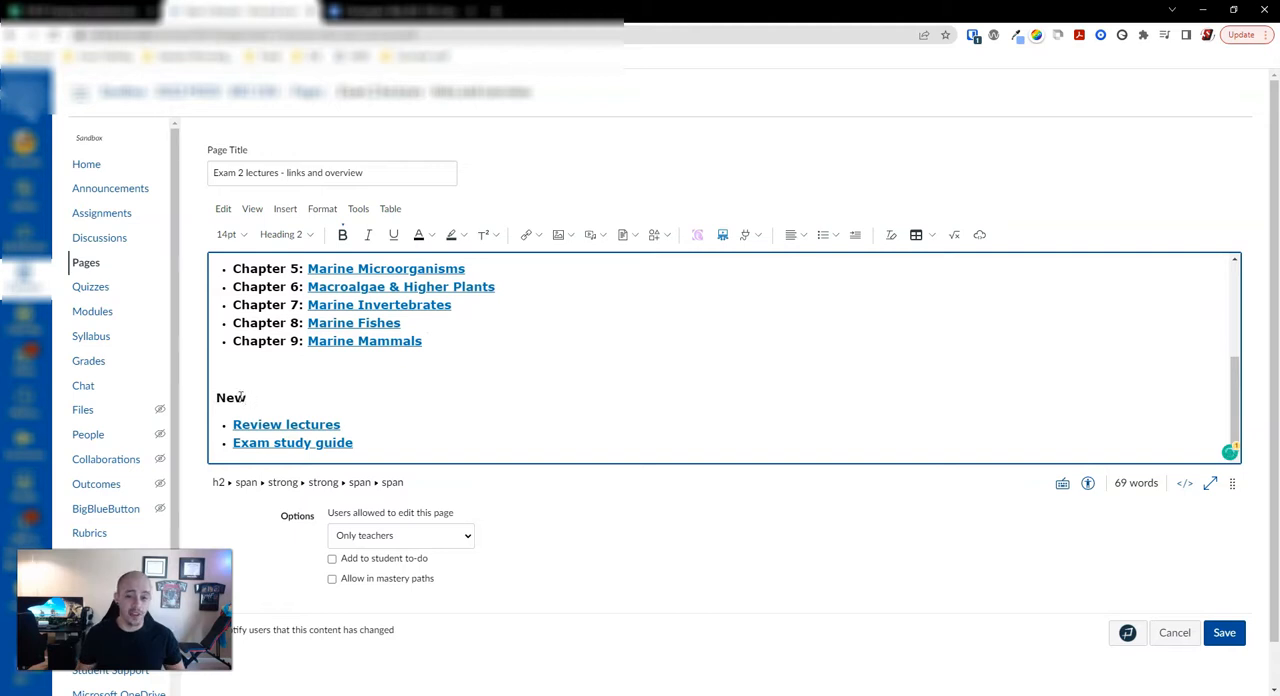
pyautogui.scroll(10, 330, 407)
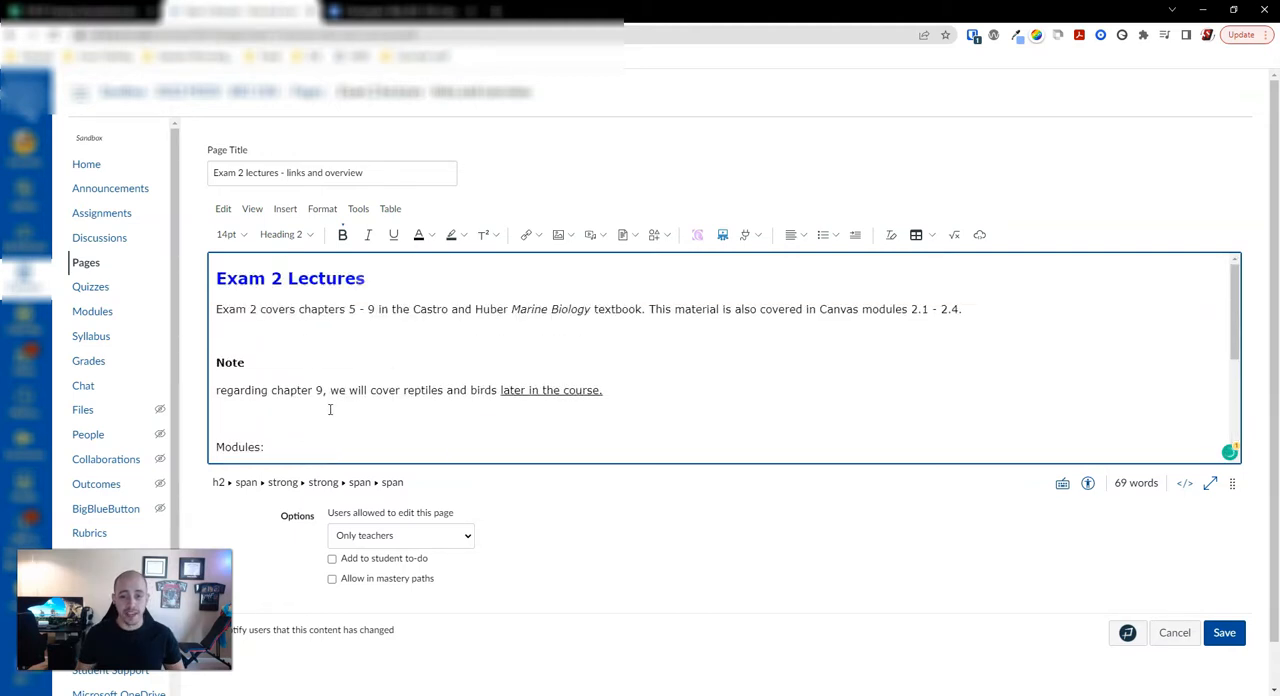